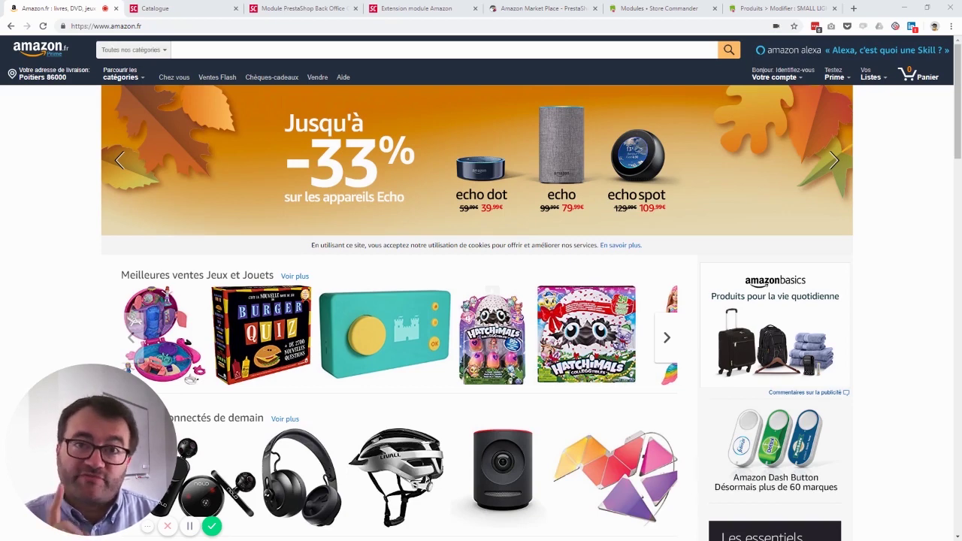
- View the Store Commander home page, the SC Amazon extension page and the Amazon Market Place module page
key("ctrl+3")
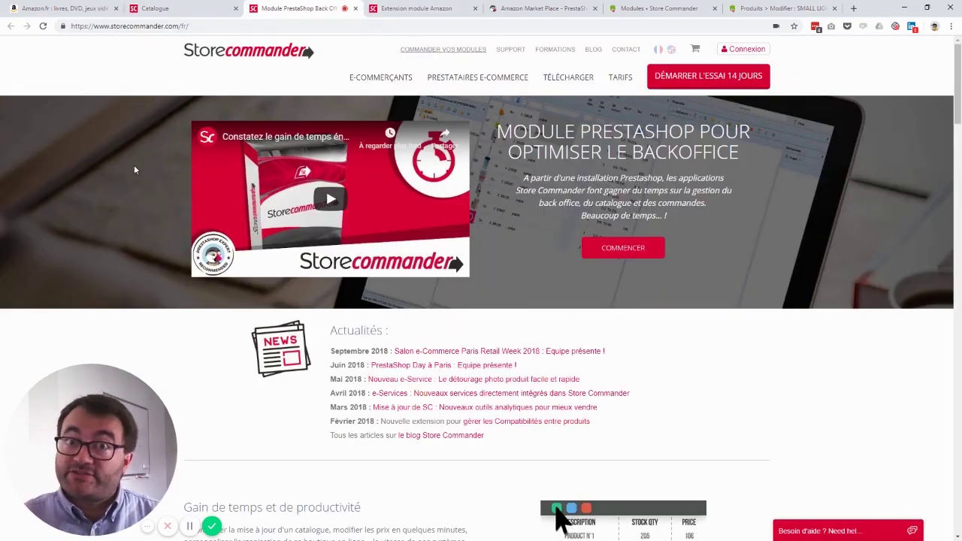
key("ctrl+4")
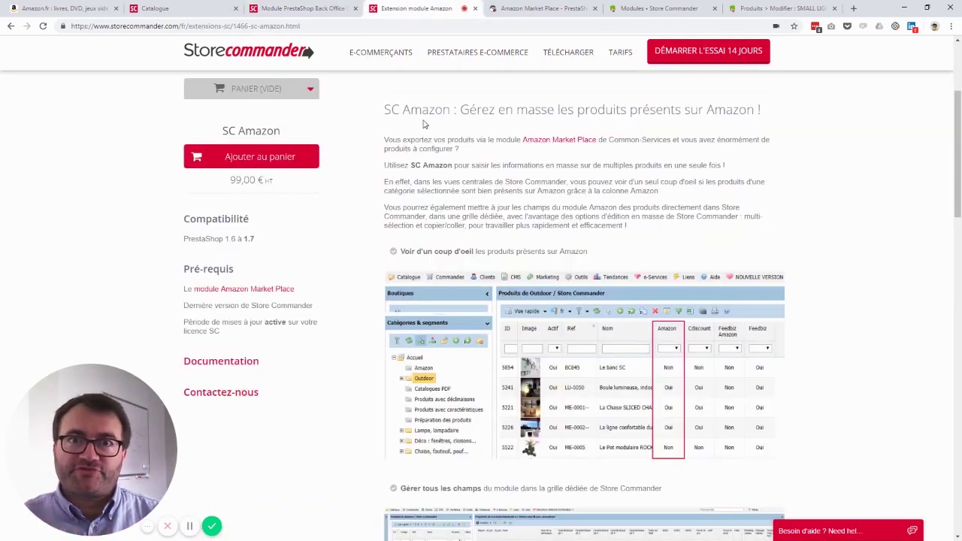
key("ctrl+5")
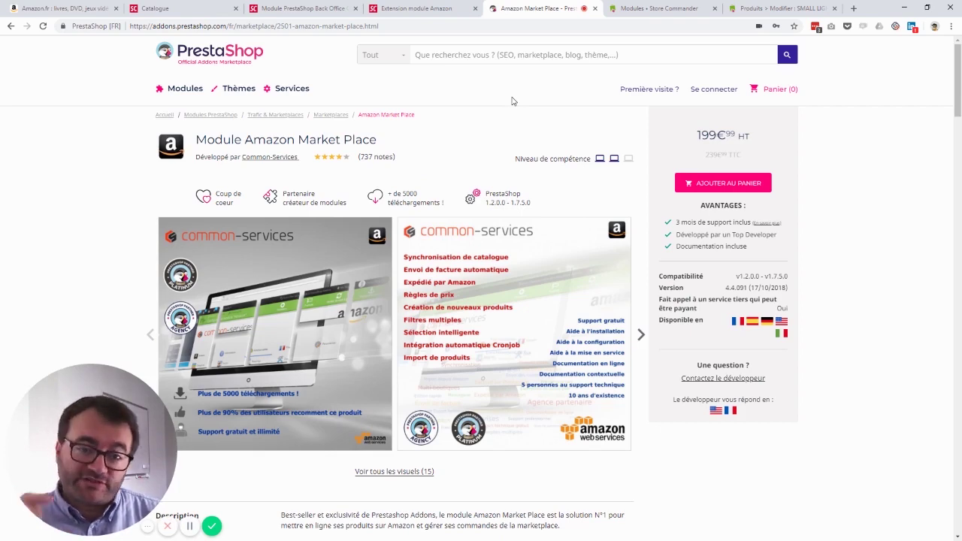
- Show the Amazon properties of the product Ecouteurs bluetooth 4.1 Stéréo (ECBL547) from the Market Places category in the Store Commander catalogue
key("ctrl+2")
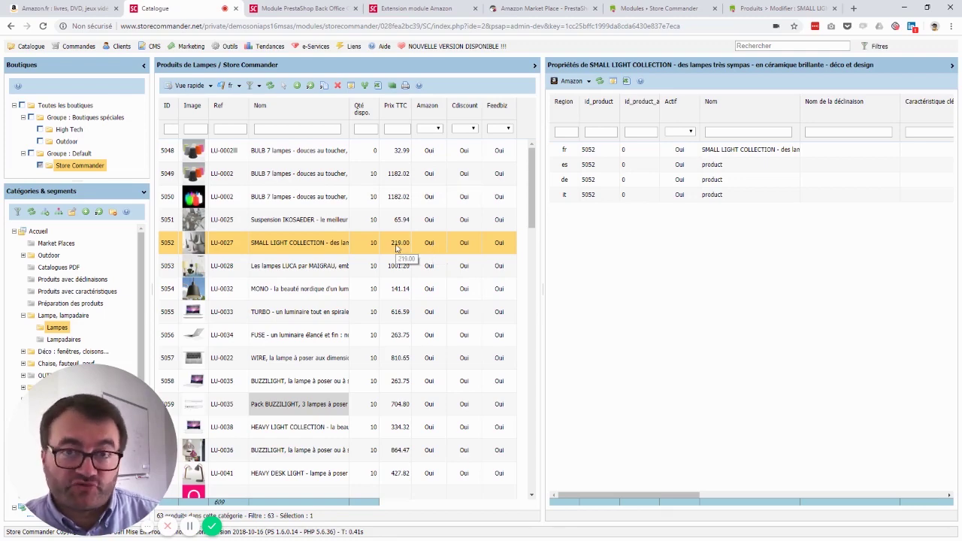
left_click(48, 247)
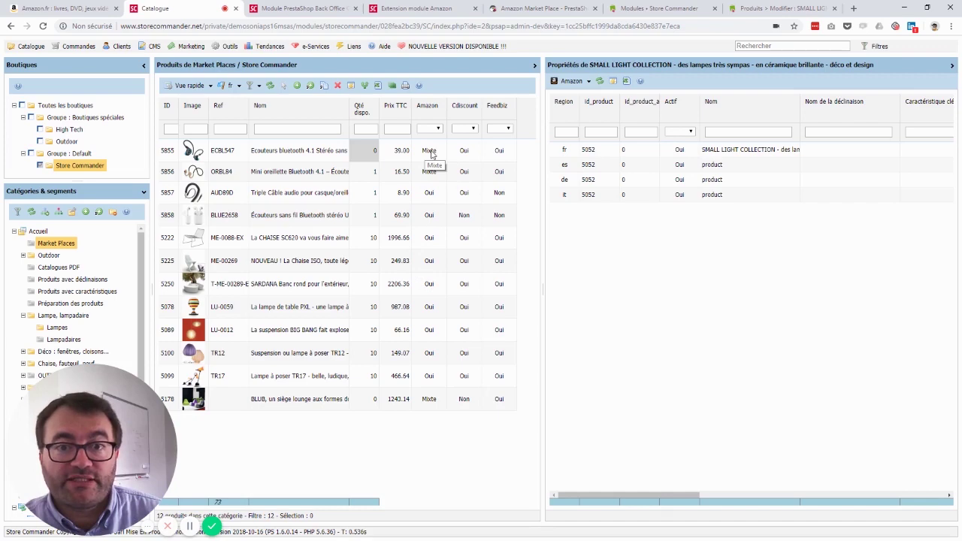
left_click(432, 154)
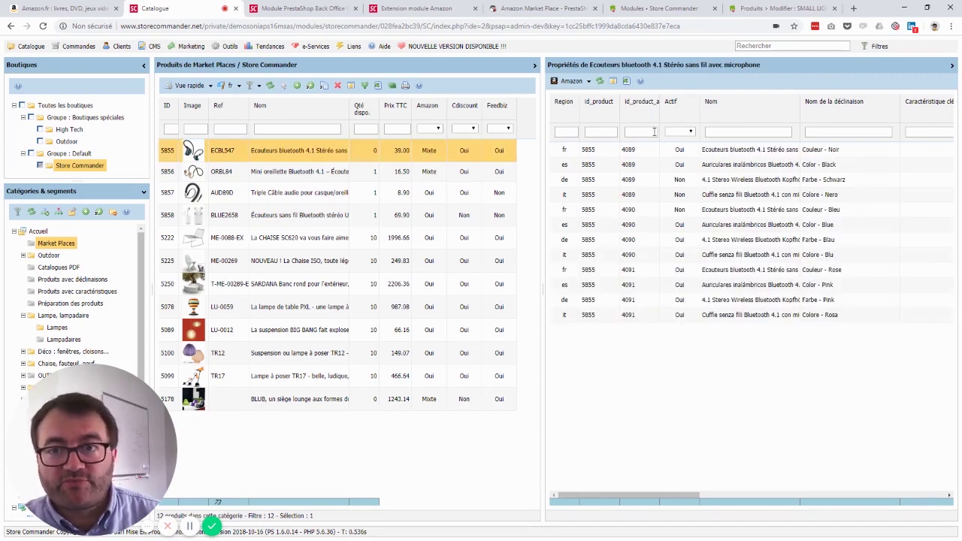
left_click(591, 82)
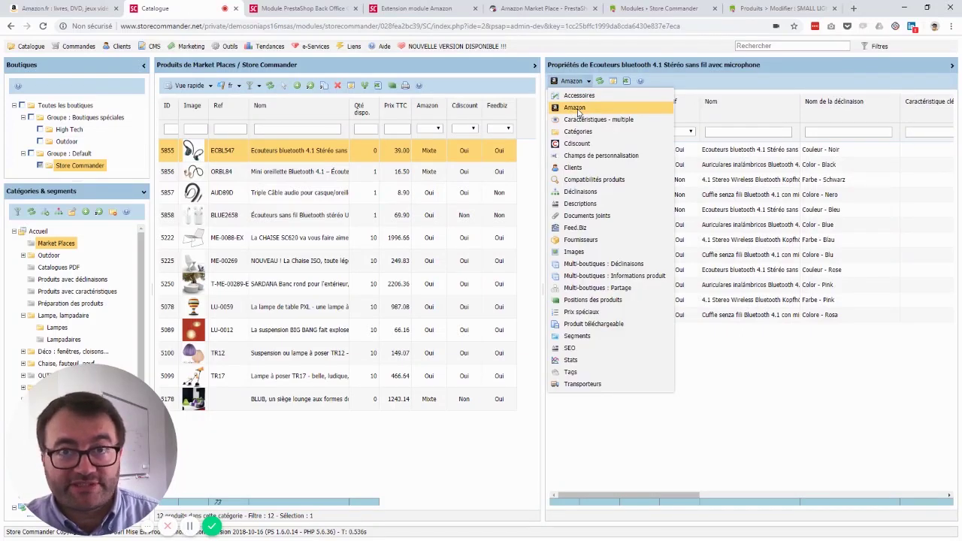
left_click(762, 88)
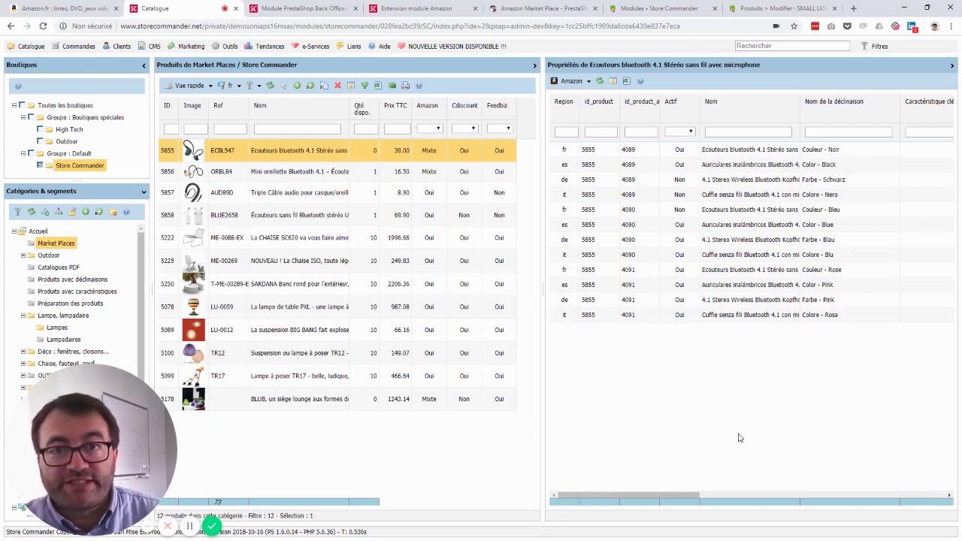
- Filter the Amazon grid to region fr and set the Couleur - Noir row's Caractéristique clé 1 to "Super pour écouter sa musique en pratiquant son sport préféré"
left_click(572, 130)
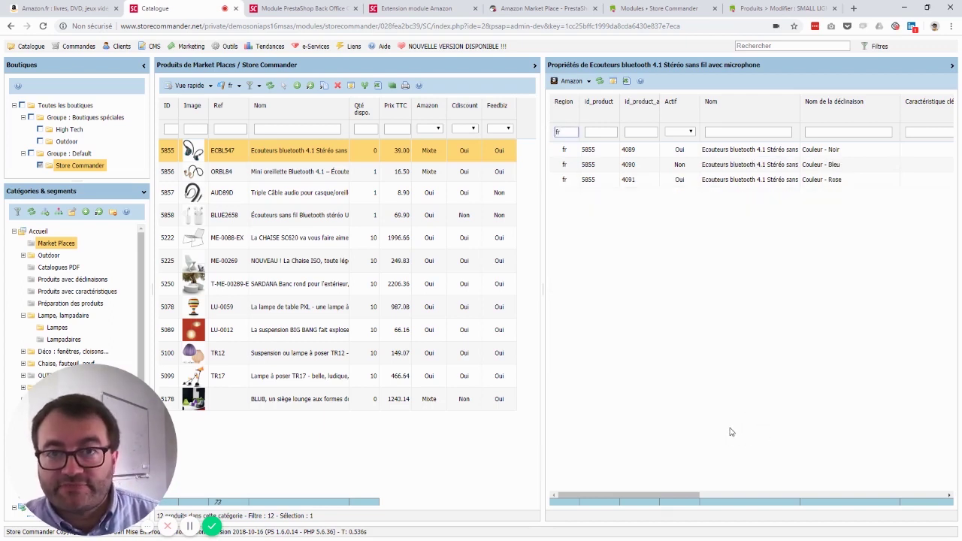
left_click_drag(661, 496, 765, 494)
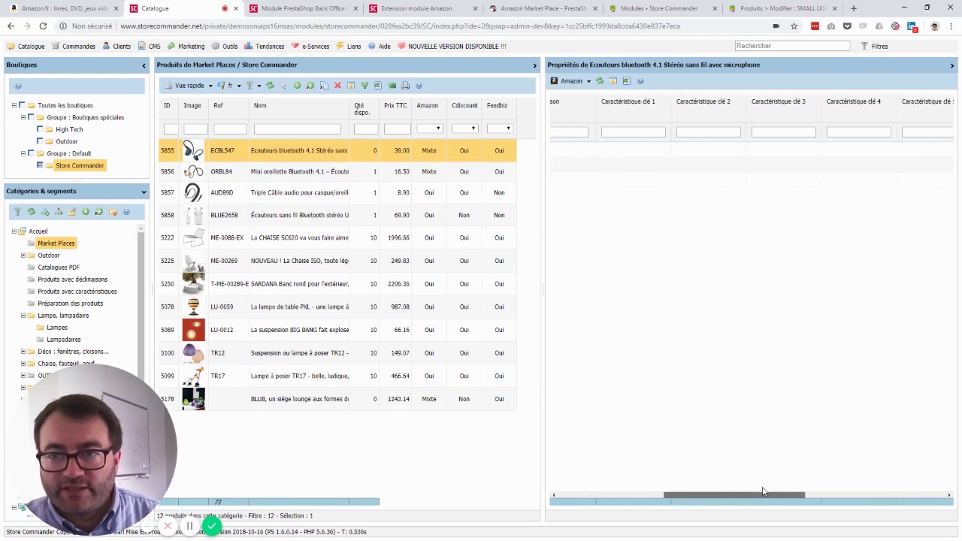
left_click(629, 154)
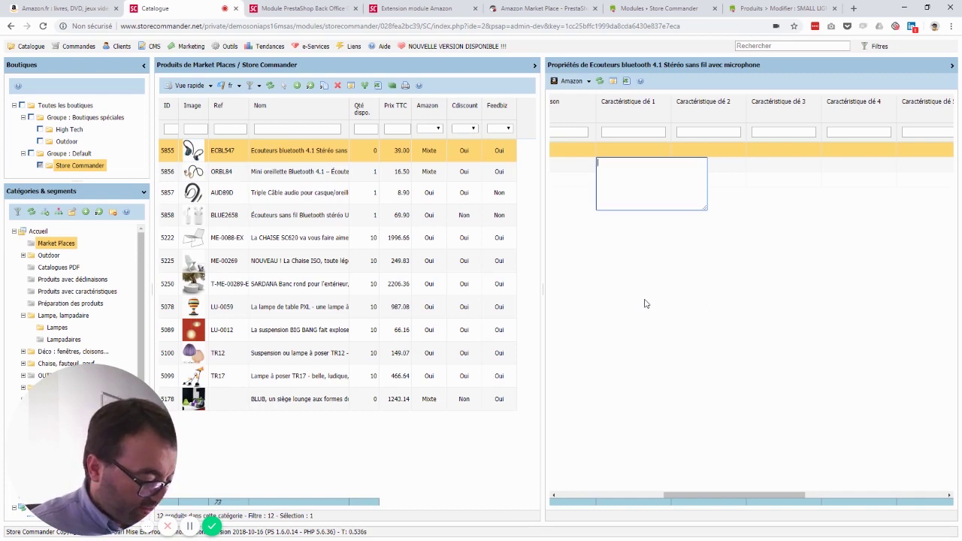
type("Super pour écouter sa musique e")
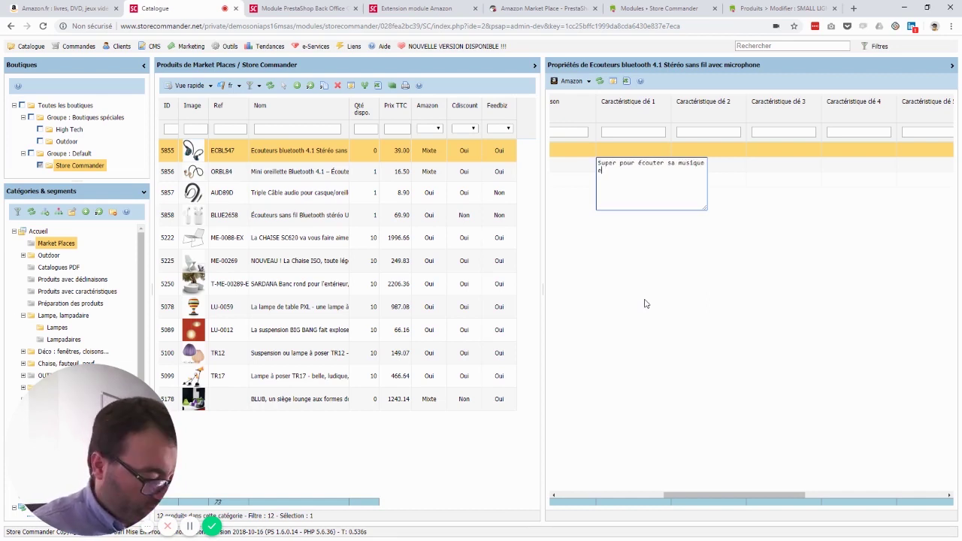
type("n pratiquant son sport préféré")
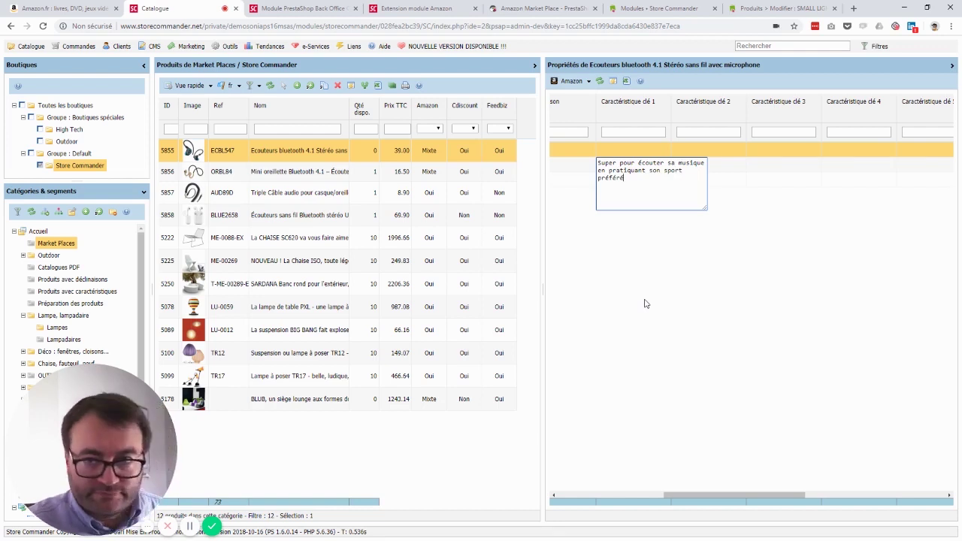
left_click(752, 166)
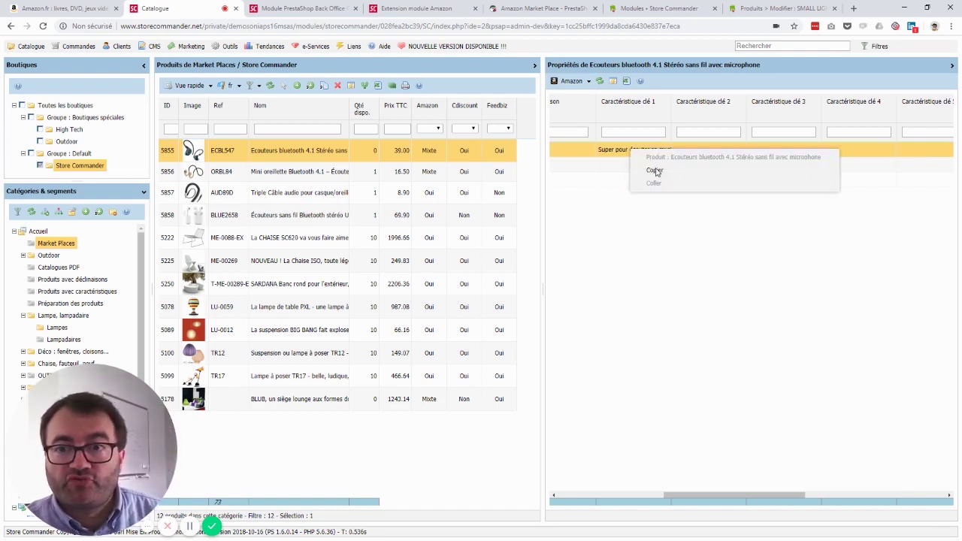
- Paste the copied Caractéristique clé 1 text into the French Bleu and Rose variations together
left_click(634, 168)
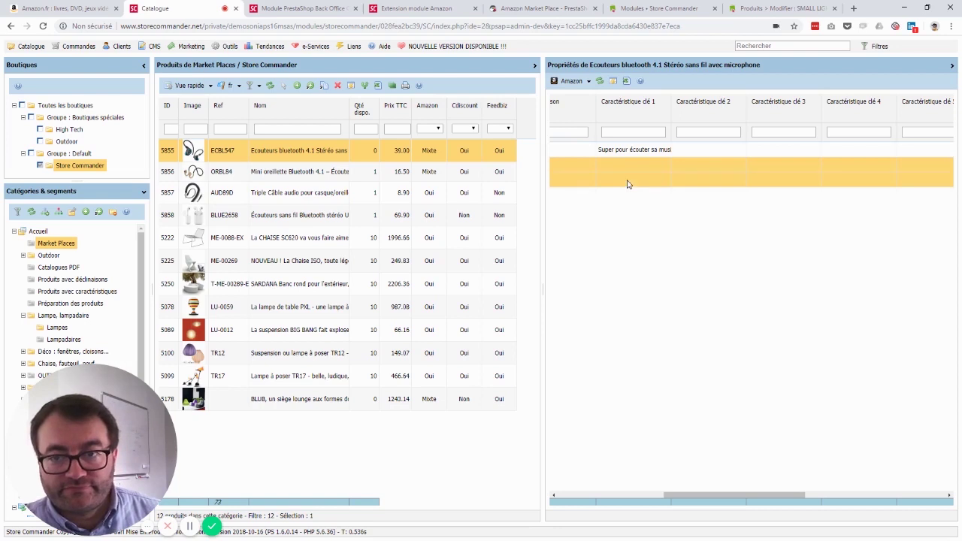
right_click(628, 183)
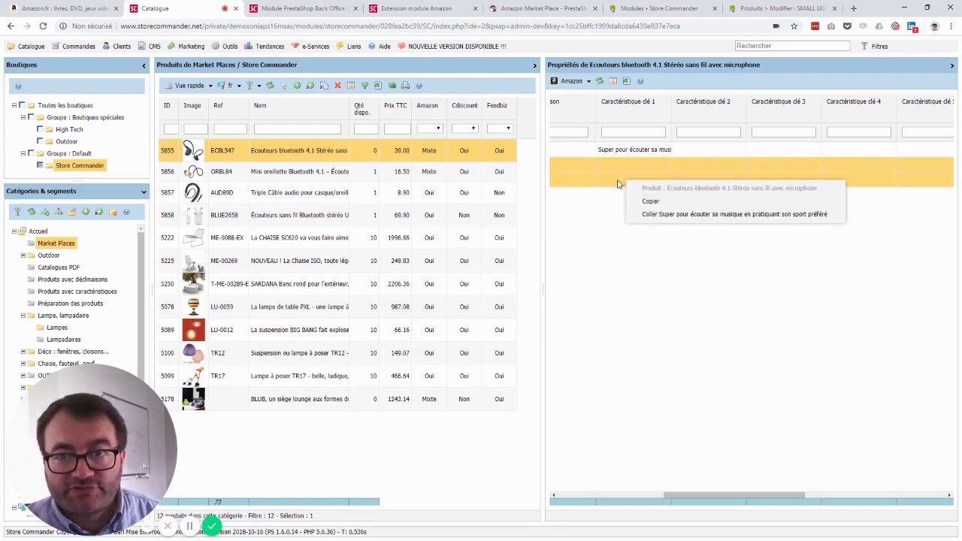
left_click(669, 216)
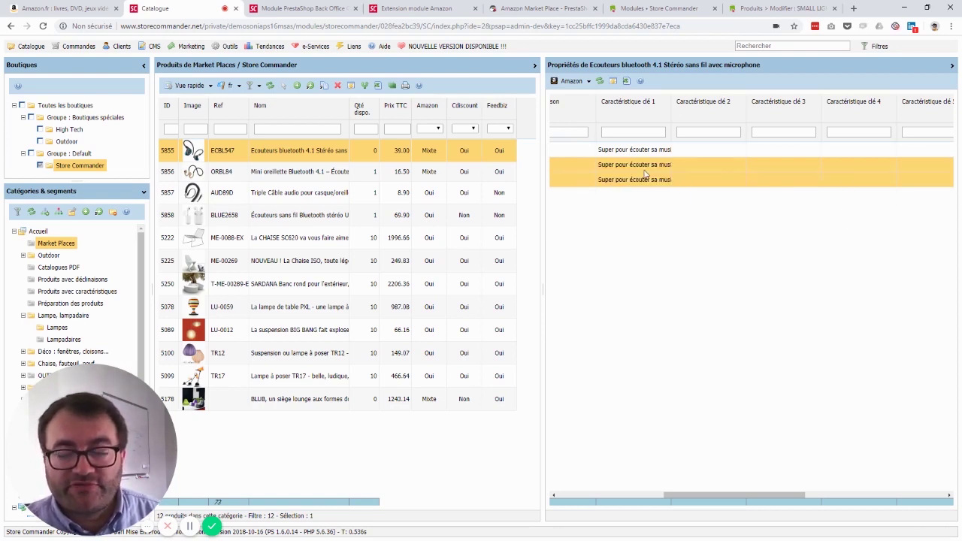
- Refresh the Amazon properties grid, filter it to region fr and check Caractéristique clé 1 on each variation
left_click(600, 81)
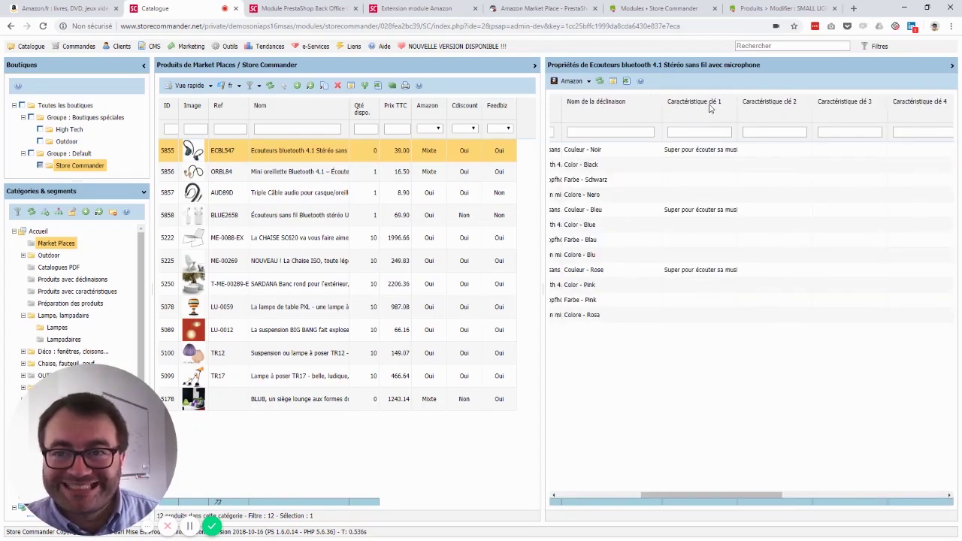
left_click(620, 498)
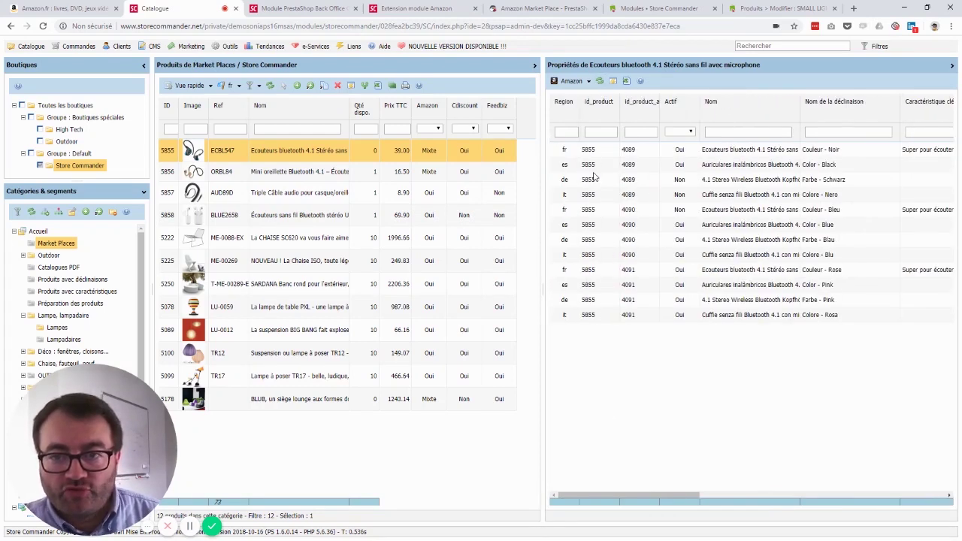
left_click(568, 131)
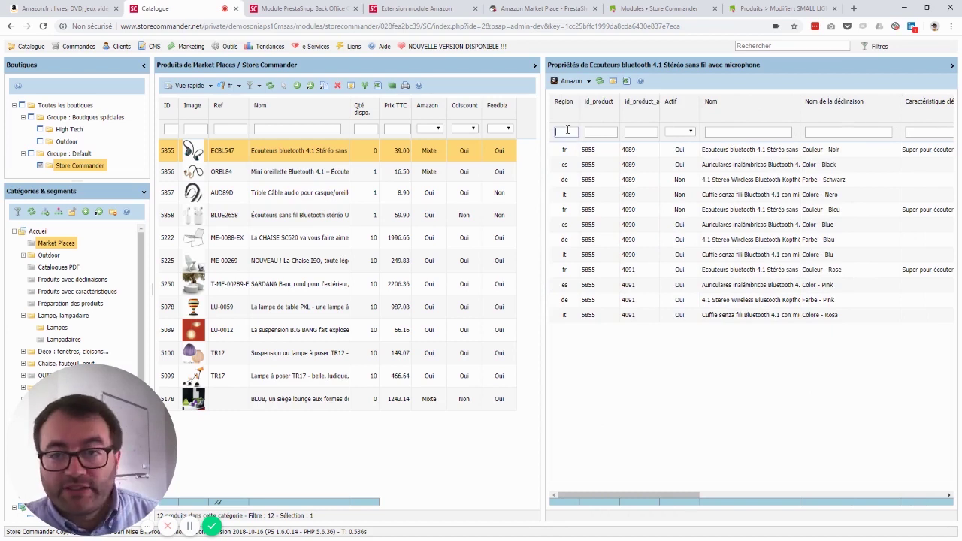
type("fr")
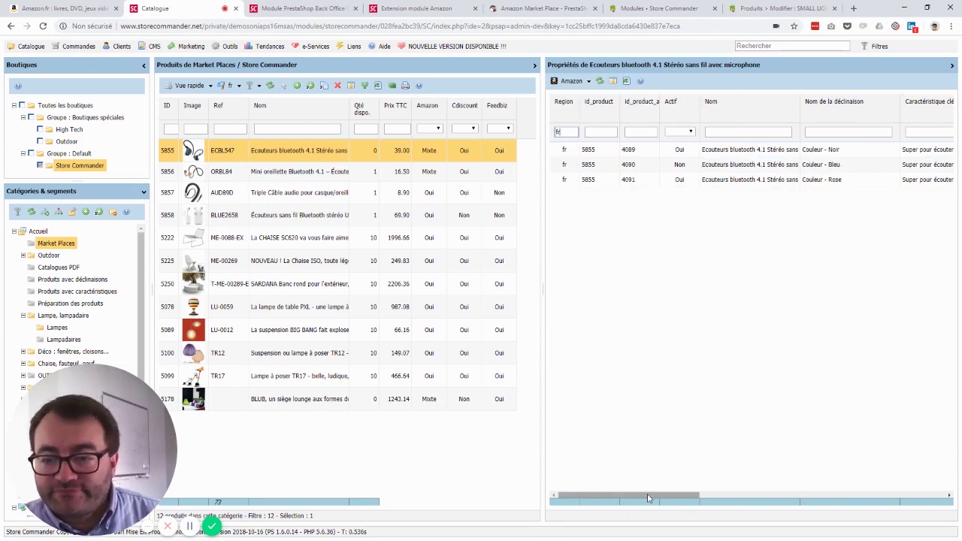
left_click_drag(649, 499, 721, 499)
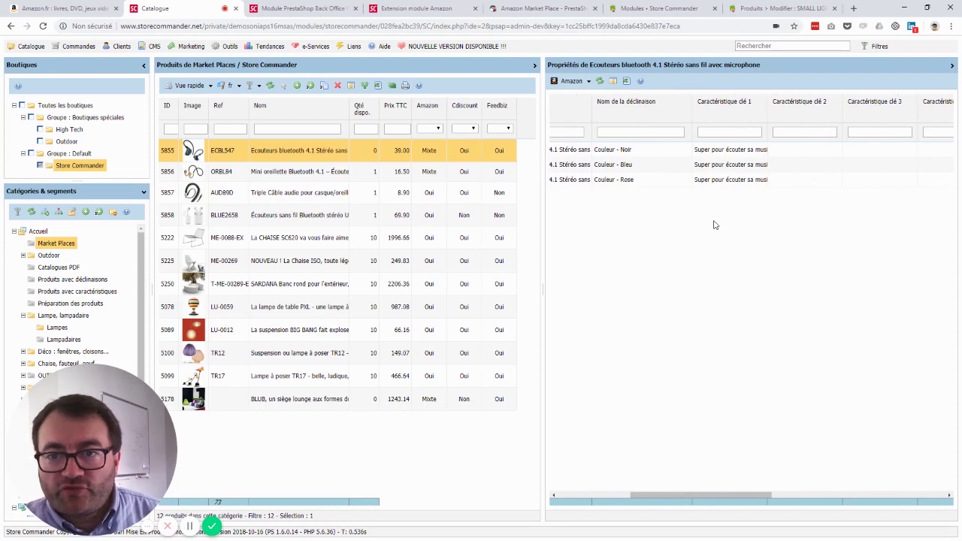
- Examine the Amazon module configuration and the SMALL LIGHT COLLECTION product's Amazon options in the PrestaShop back office, and return to the Store Commander catalogue
key("ctrl+6")
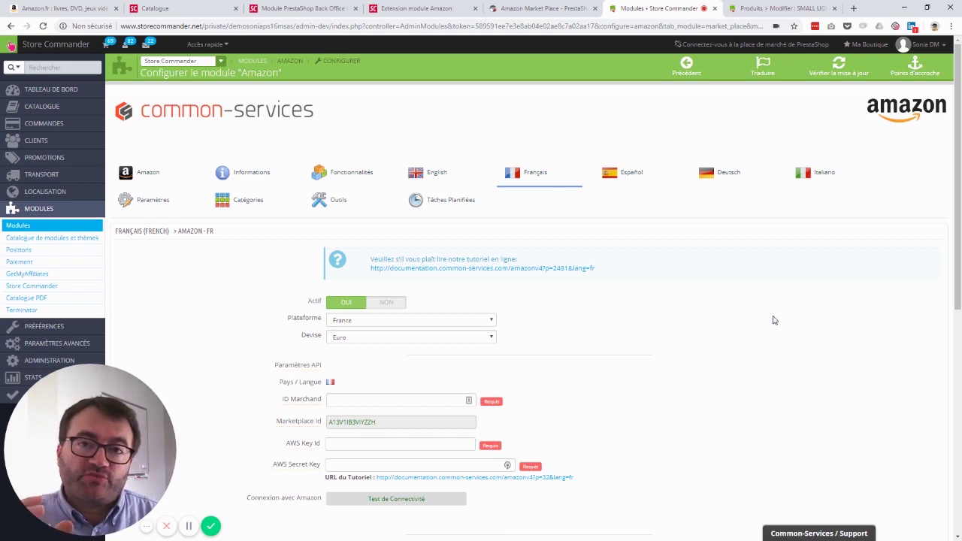
key("ctrl+Tab")
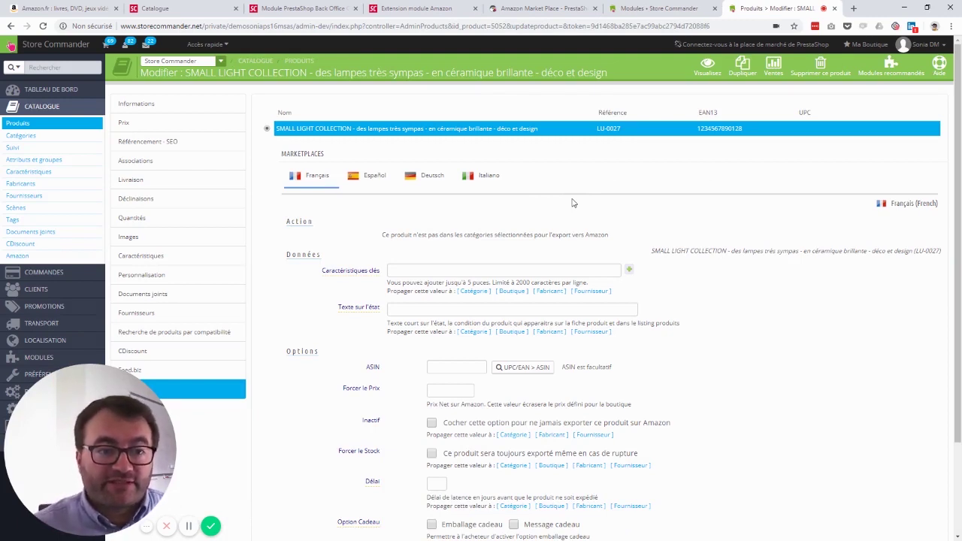
left_click_drag(175, 390, 458, 335)
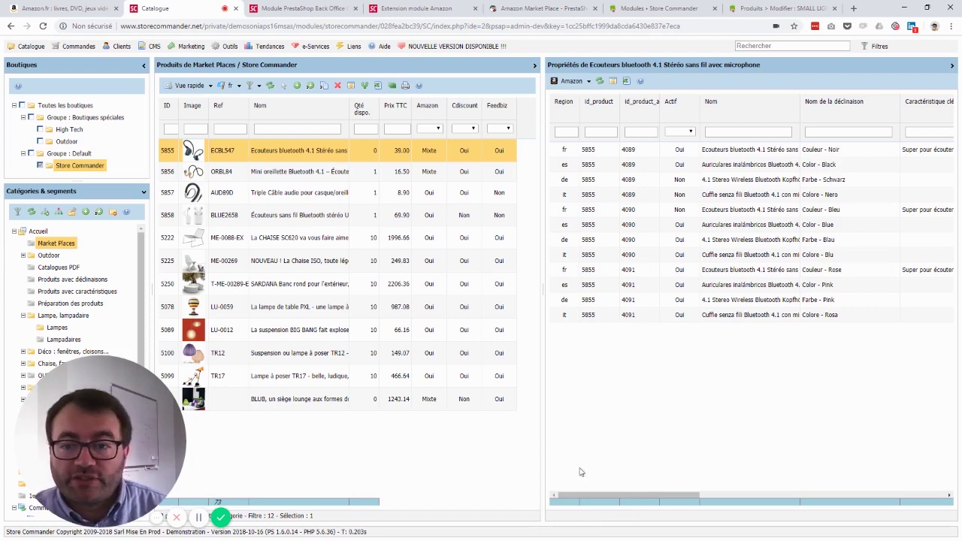
- Hide the Caractéristique clé 3, 4 and 5 columns in the Amazon properties grid
left_click_drag(591, 498, 848, 498)
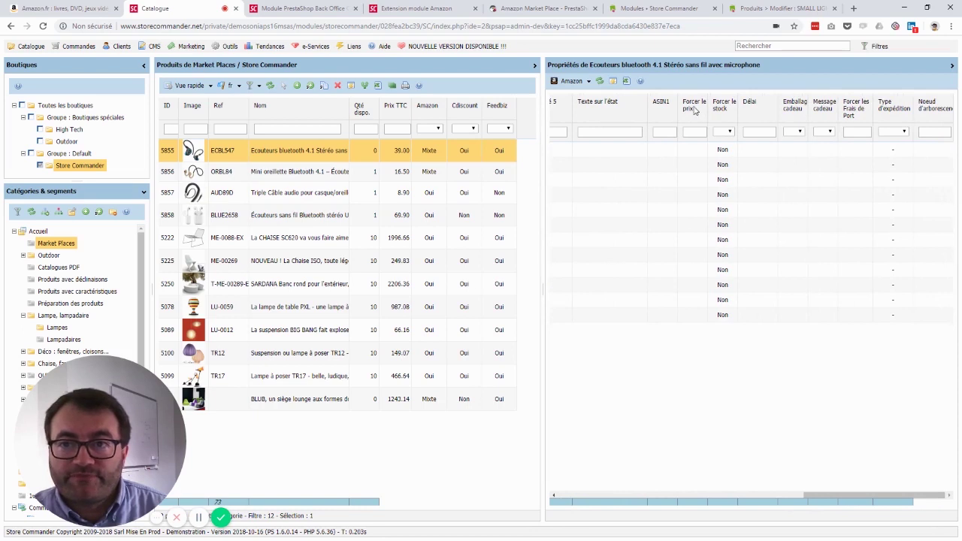
right_click(695, 110)
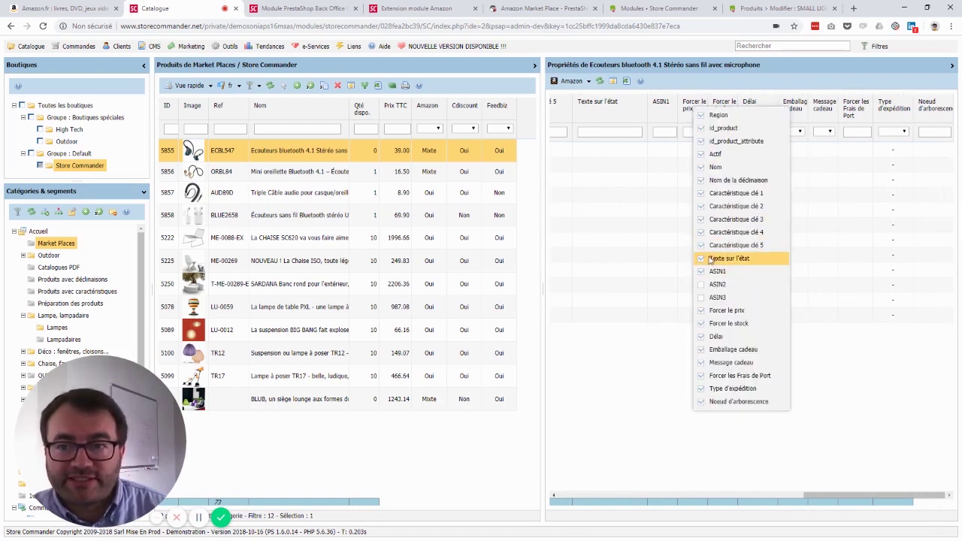
left_click(702, 245)
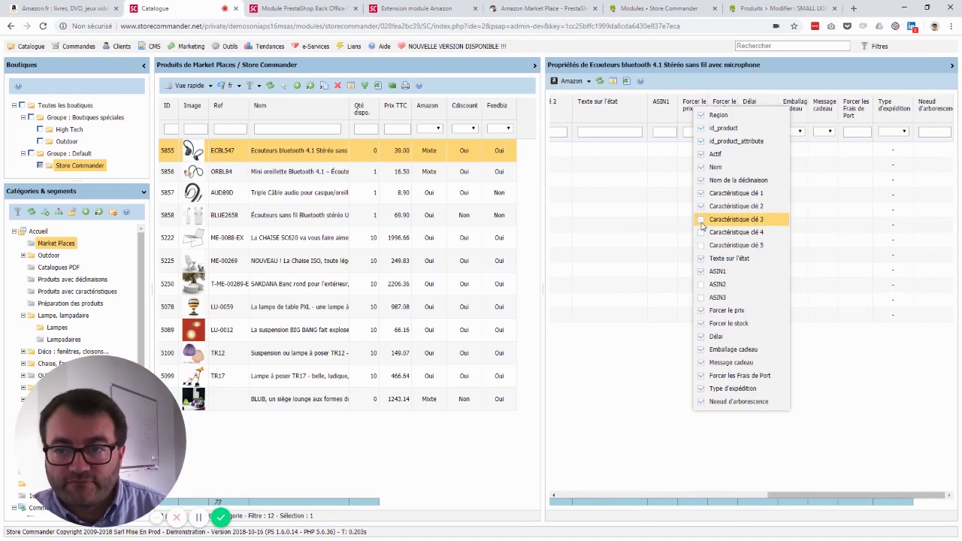
left_click(737, 497)
- Filter the Amazon properties grid to region fr
left_click_drag(737, 498, 681, 495)
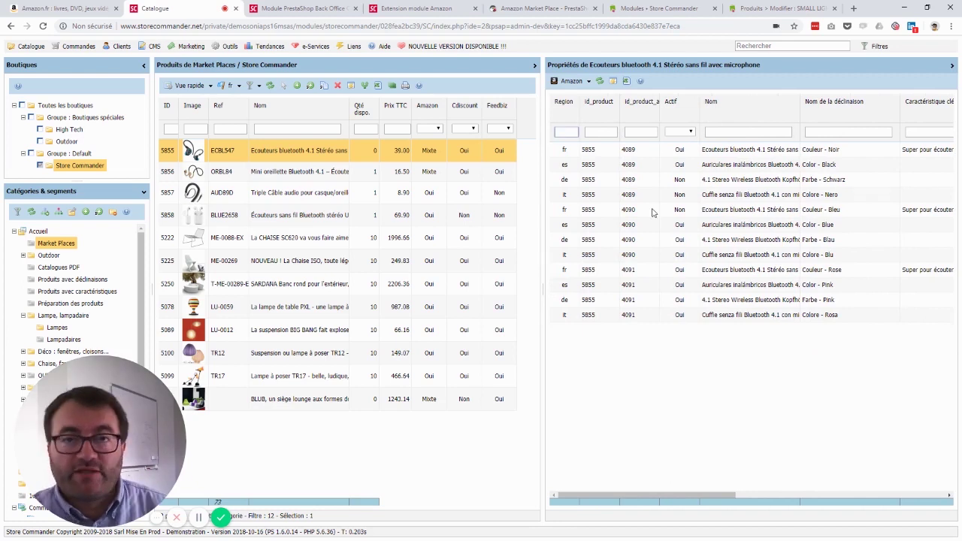
left_click(562, 131)
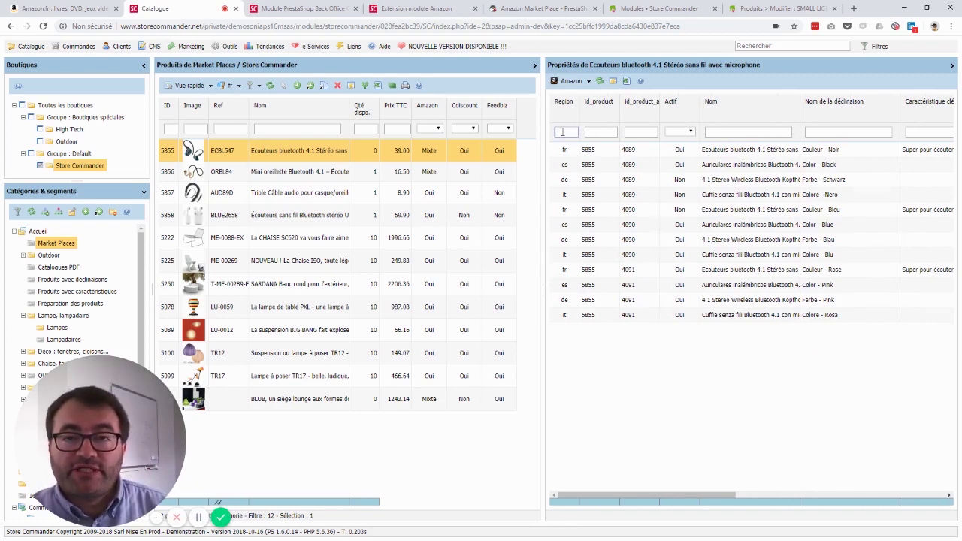
type("fr")
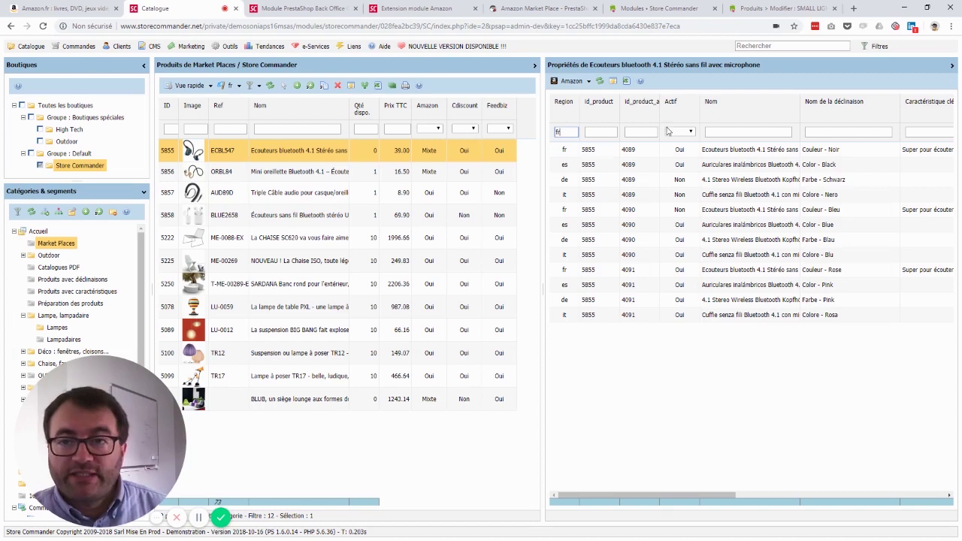
- Hide the Caractéristique clé 1, Caractéristique clé 2, Texte sur l'état and ASIN1 columns in the Amazon properties grid
right_click(675, 106)
left_click(682, 206)
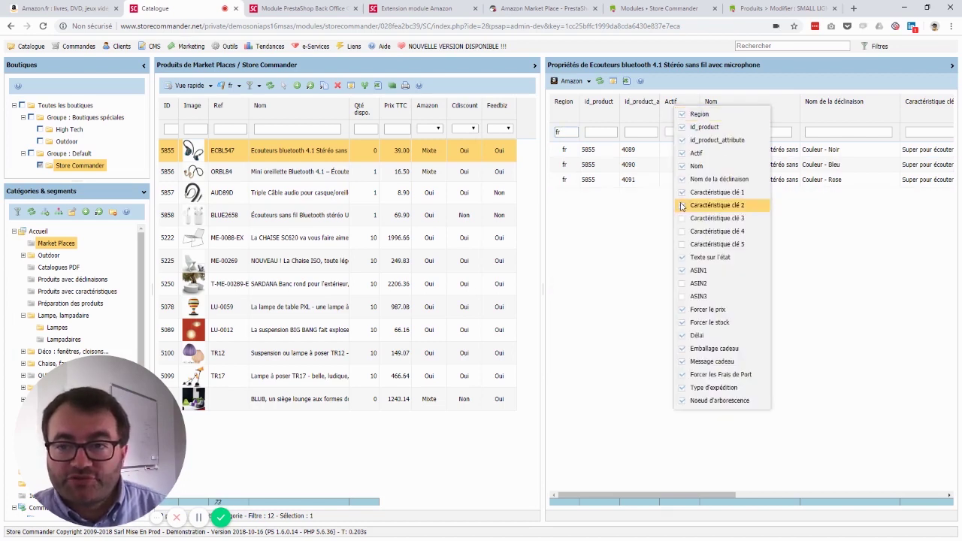
left_click(683, 193)
left_click(682, 258)
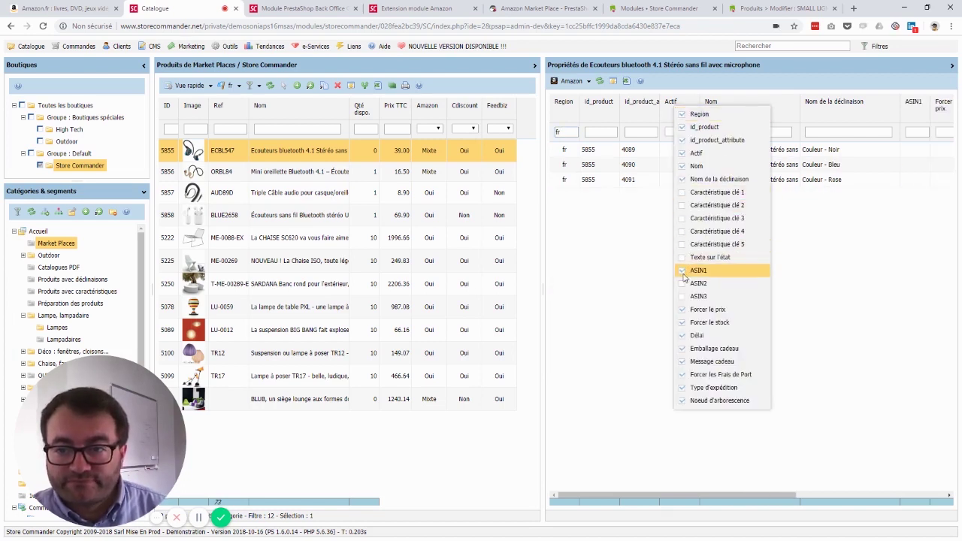
left_click(683, 271)
left_click(621, 237)
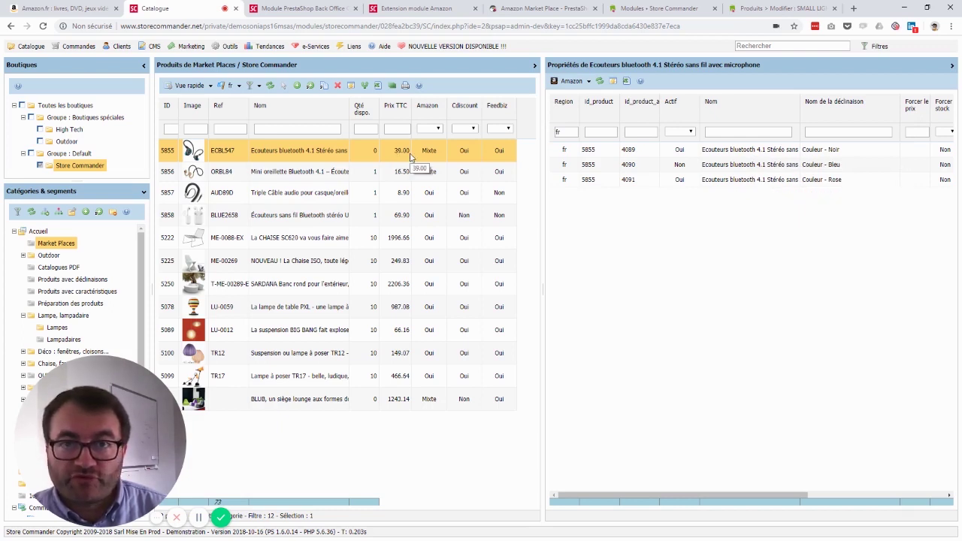
- Set the forced price of the Couleur - Noir variation of the Bluetooth 4.1 earphones to 38 for region fr
left_click(919, 154)
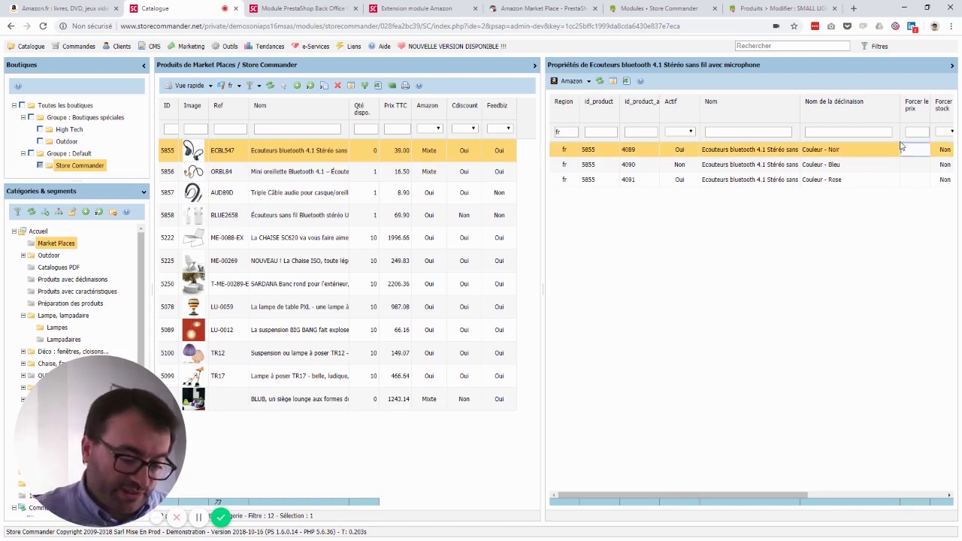
type("38")
key("Return")
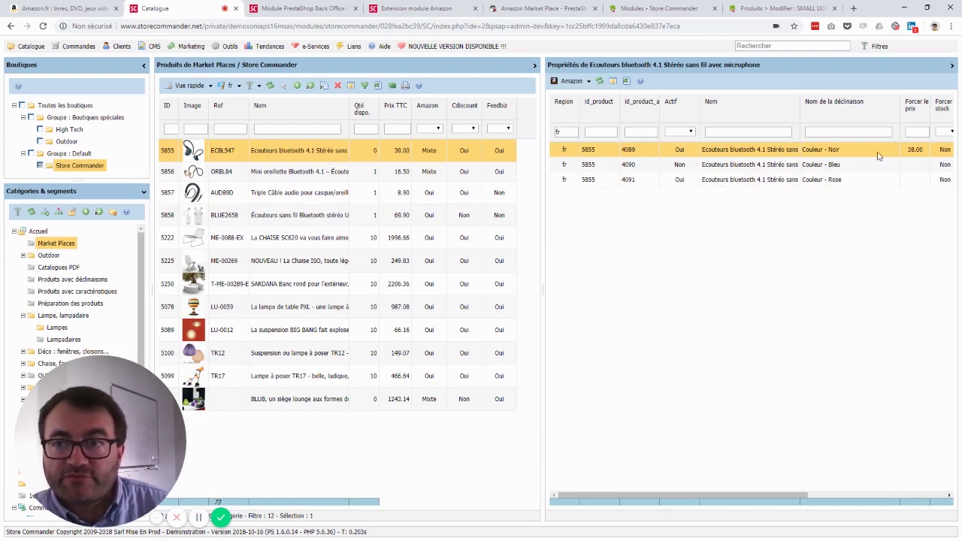
- Copy the Couleur - Noir variation's forced price to the Couleur - Bleu and Couleur - Rose variations
right_click(908, 151)
left_click(869, 174)
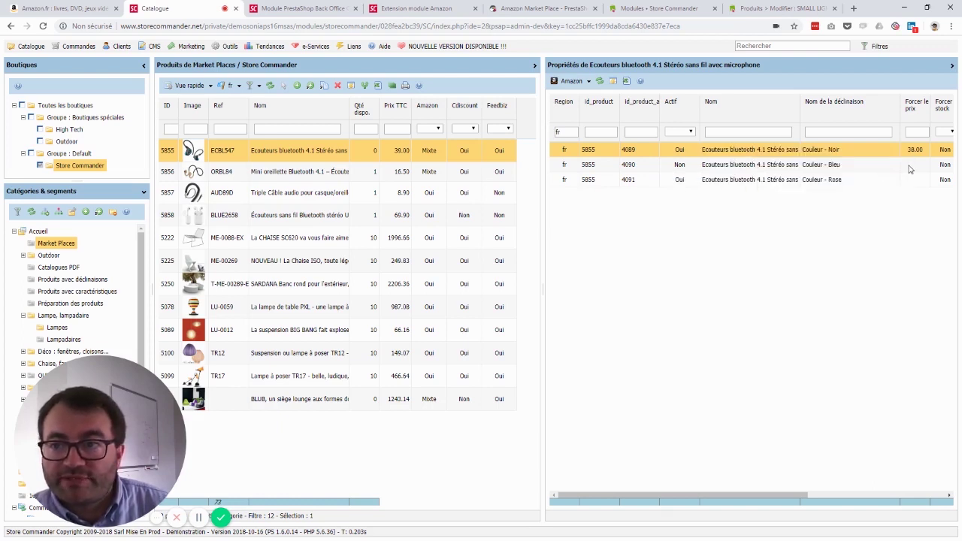
left_click(914, 165)
left_click(913, 180, "shift")
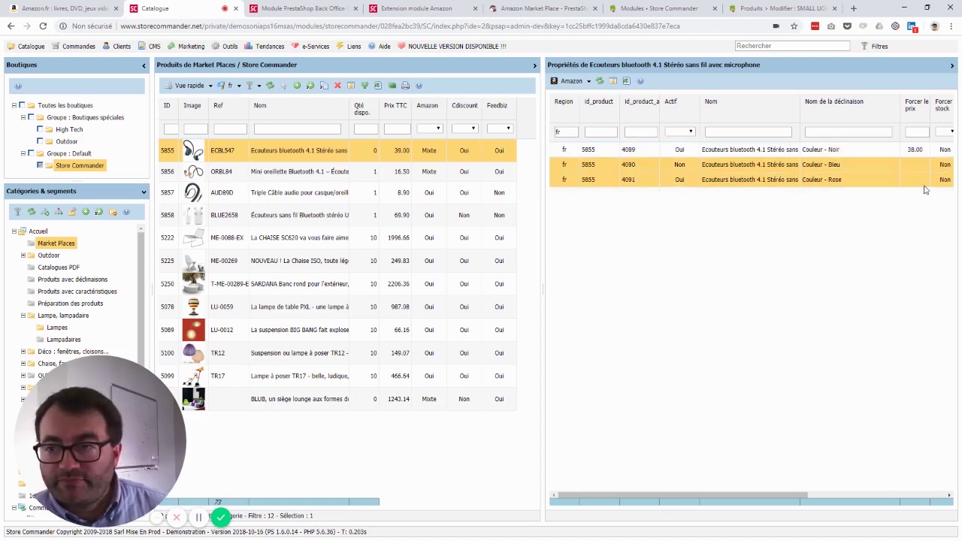
right_click(927, 186)
left_click(855, 221)
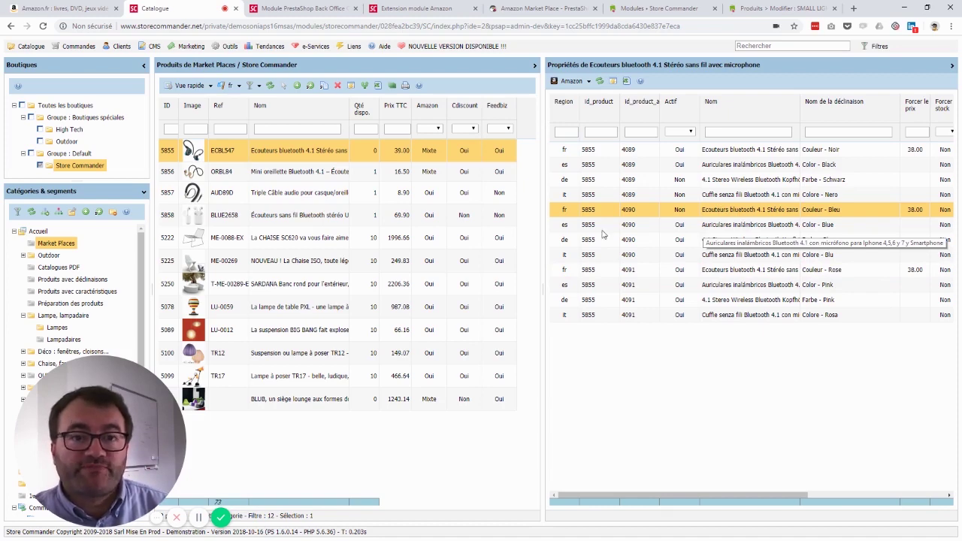
- Select the six products from ID 5855 to 5225 and filter their Amazon properties to region fr
left_click(306, 194, "shift")
left_click(291, 259, "shift")
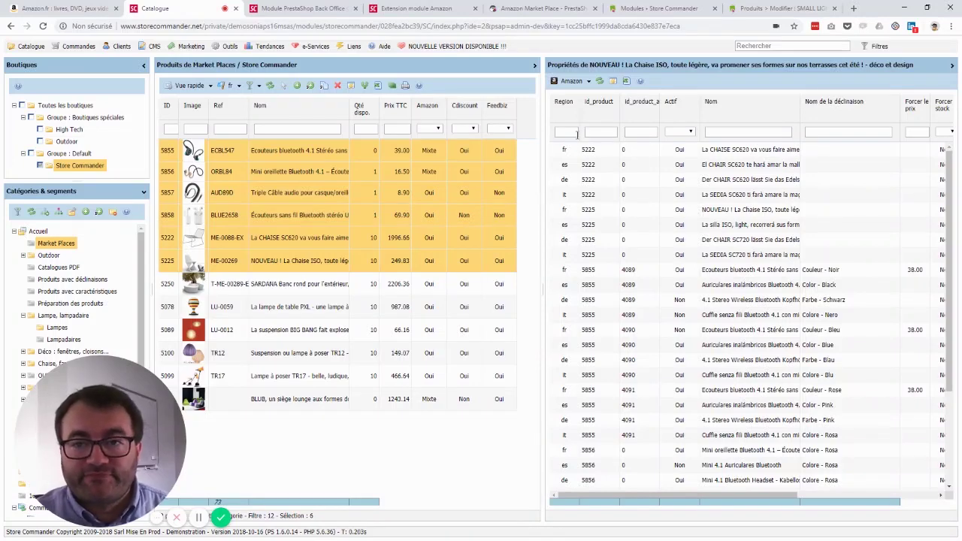
left_click(575, 133)
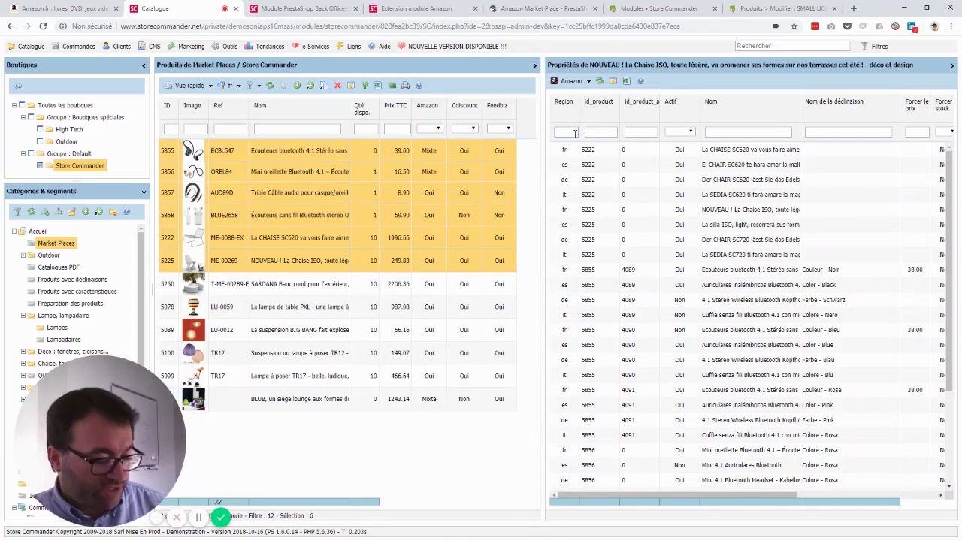
type("fr")
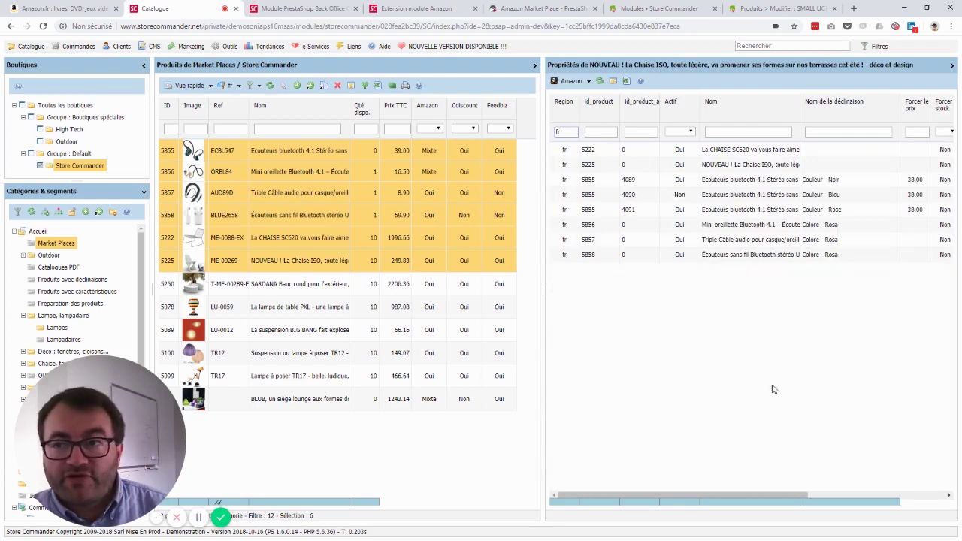
left_click_drag(674, 490, 814, 493)
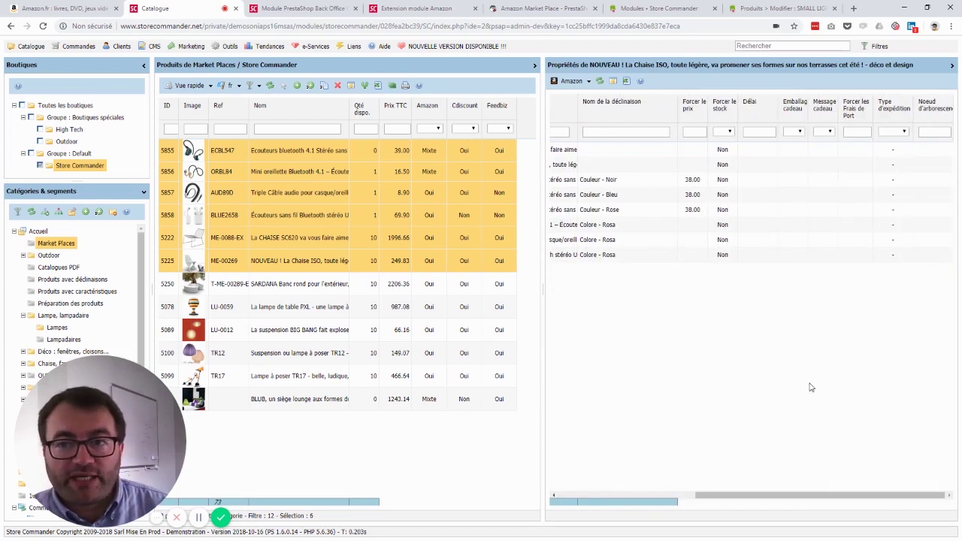